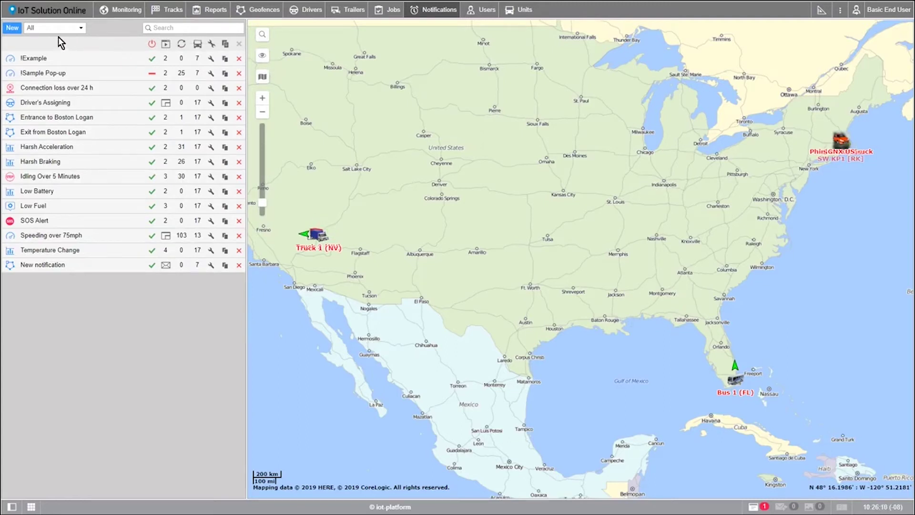
- Start a new notification covering Bus 1 (FL), Phinix Food Truck and SW KP1 [RK]
click(13, 28)
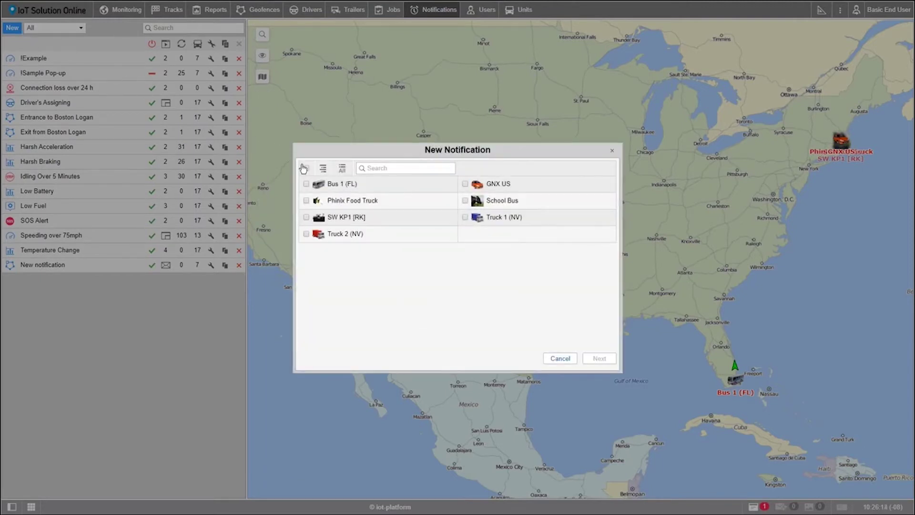
mouse_move(336, 184)
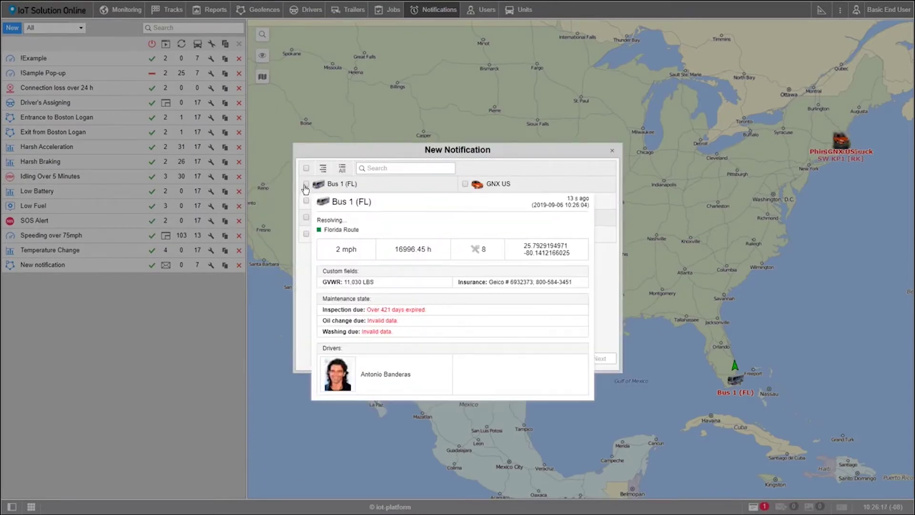
click(306, 183)
click(306, 200)
click(306, 217)
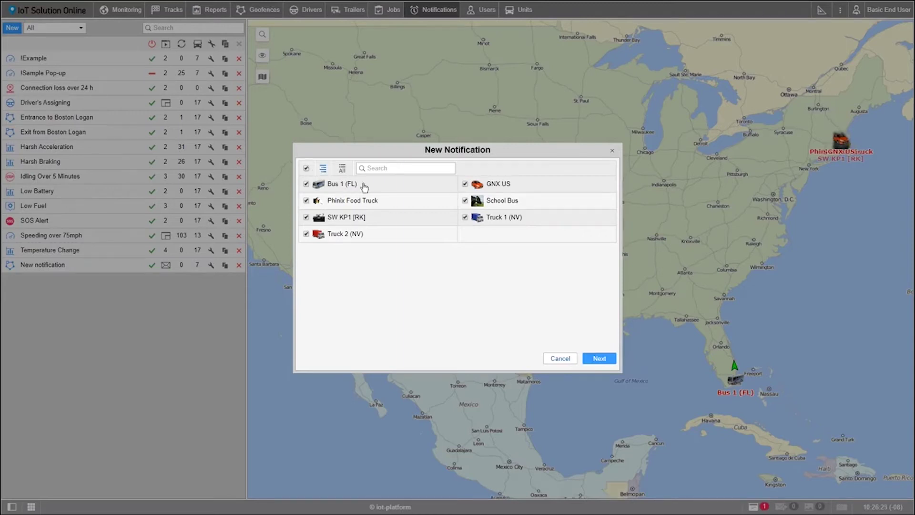
click(599, 359)
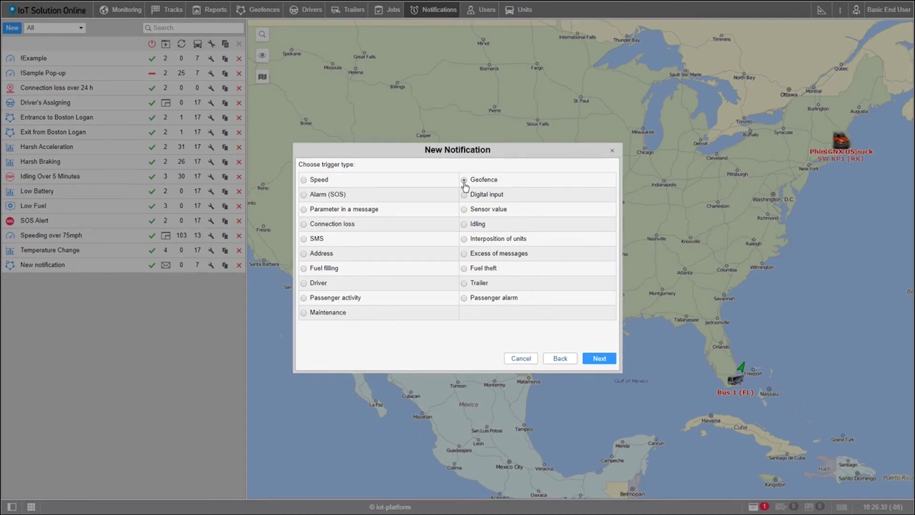
- Set the geofence trigger to fire when units are outside the Boston Area geofence
click(599, 358)
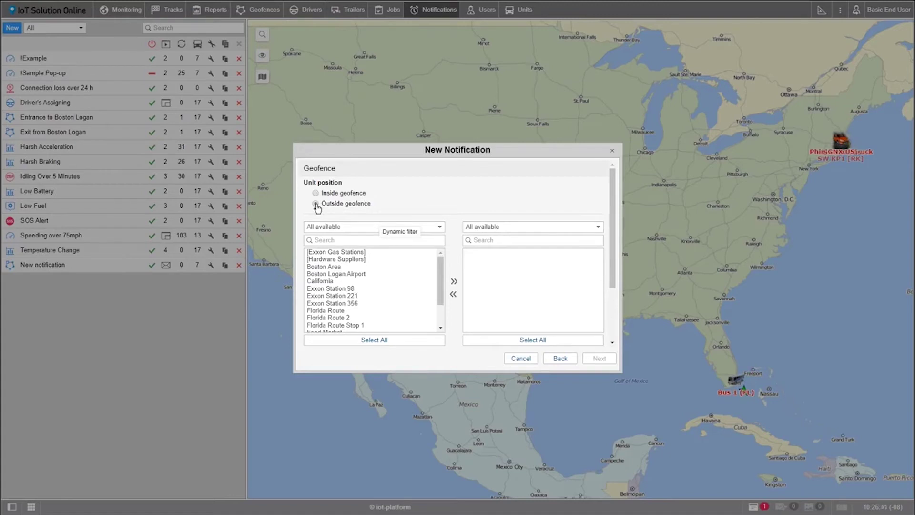
click(315, 204)
click(339, 269)
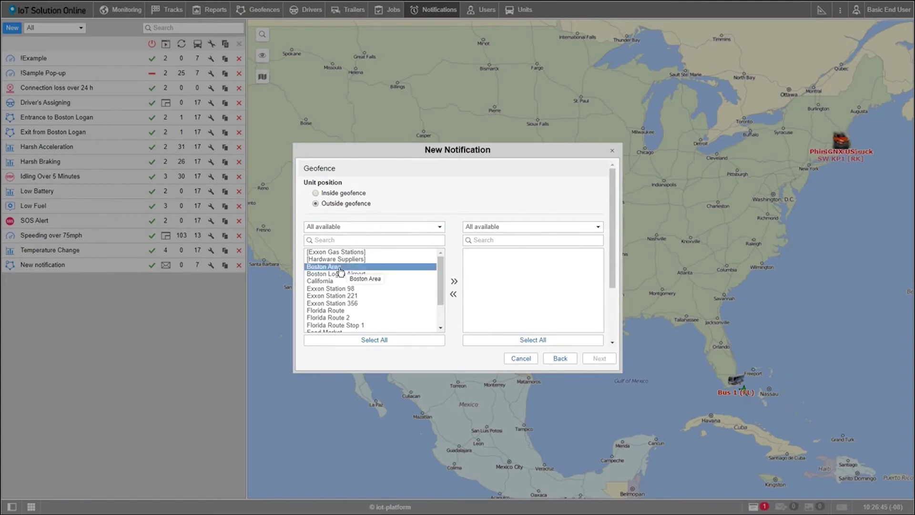
click(454, 283)
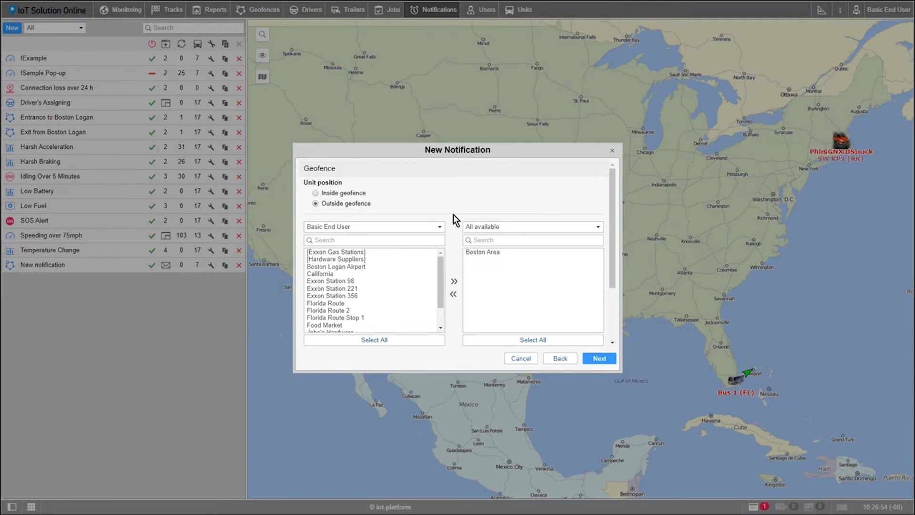
click(599, 358)
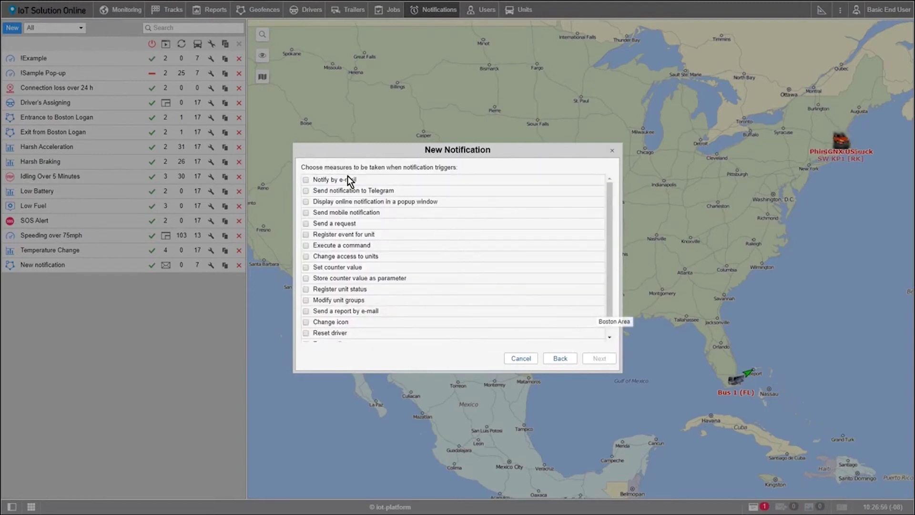
click(306, 180)
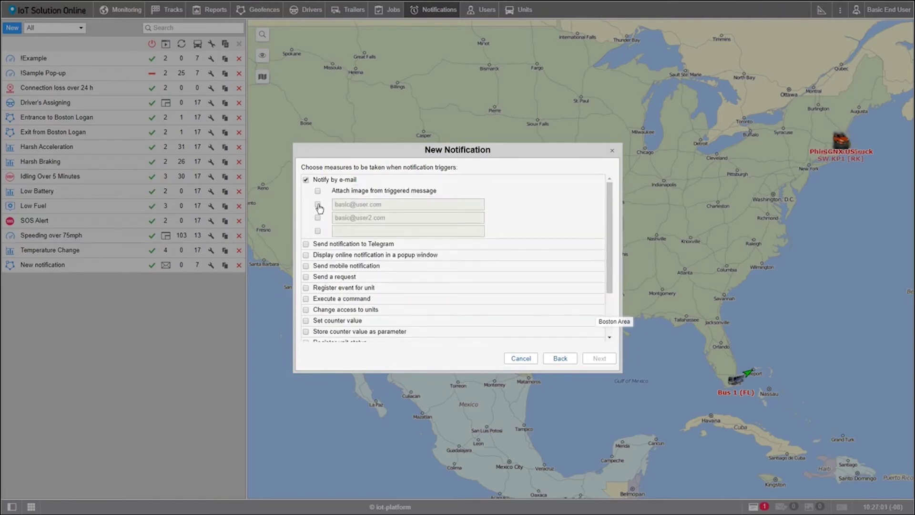
click(318, 204)
click(351, 218)
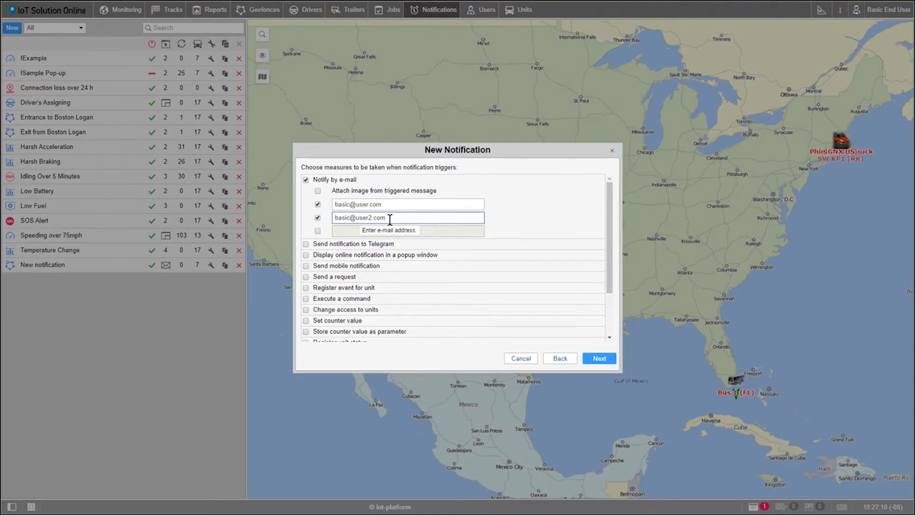
click(307, 255)
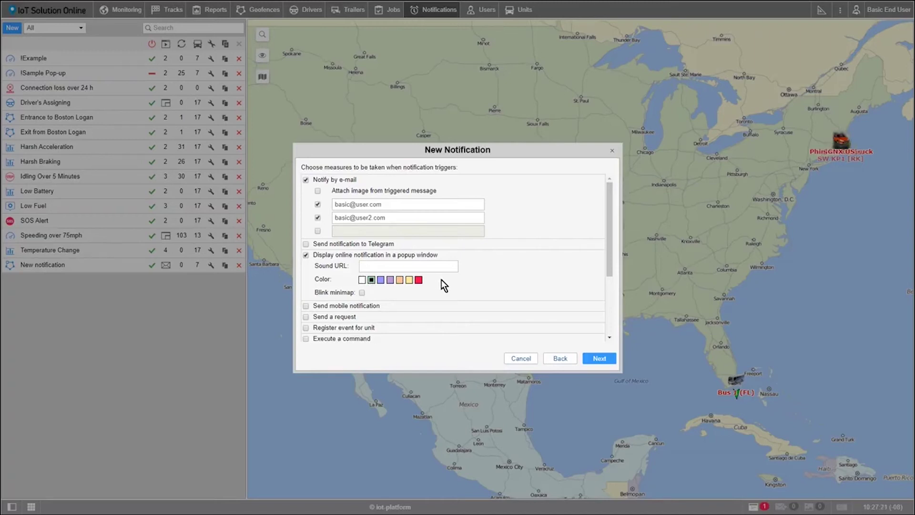
- Clear the default notification text
click(600, 358)
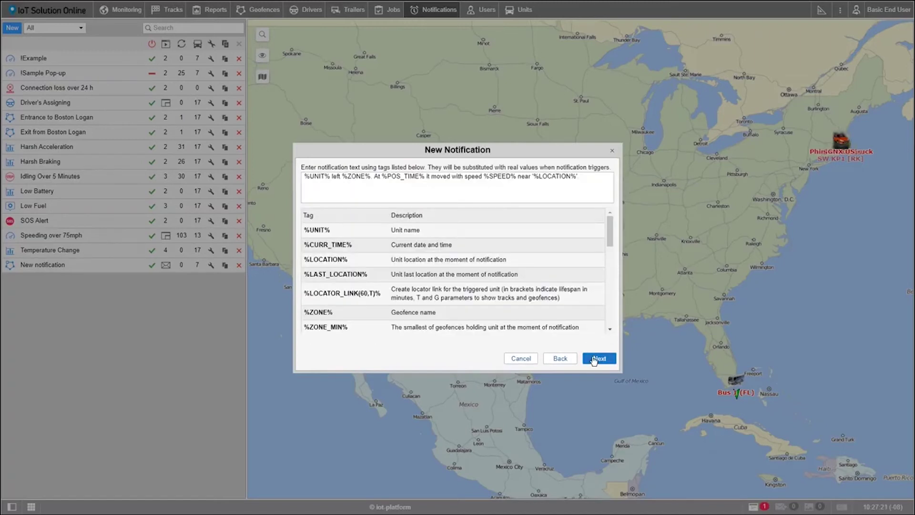
click(494, 192)
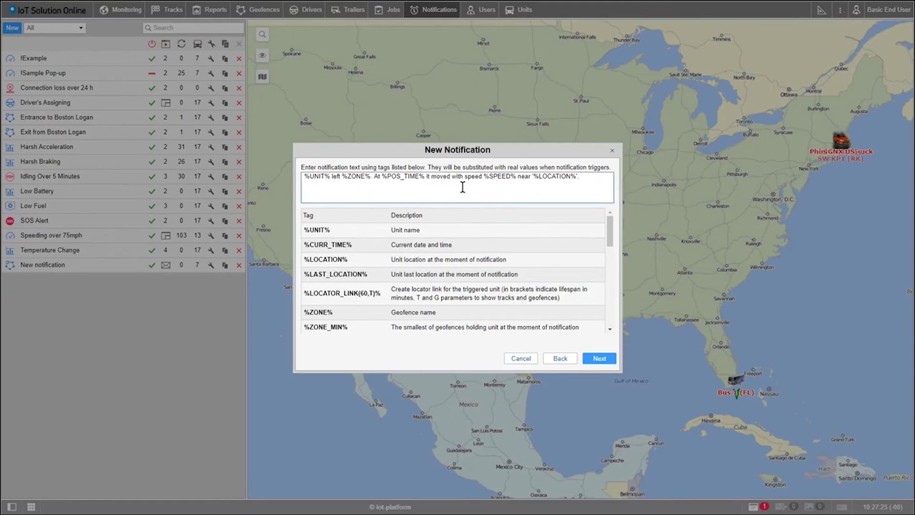
drag(596, 177, 303, 172)
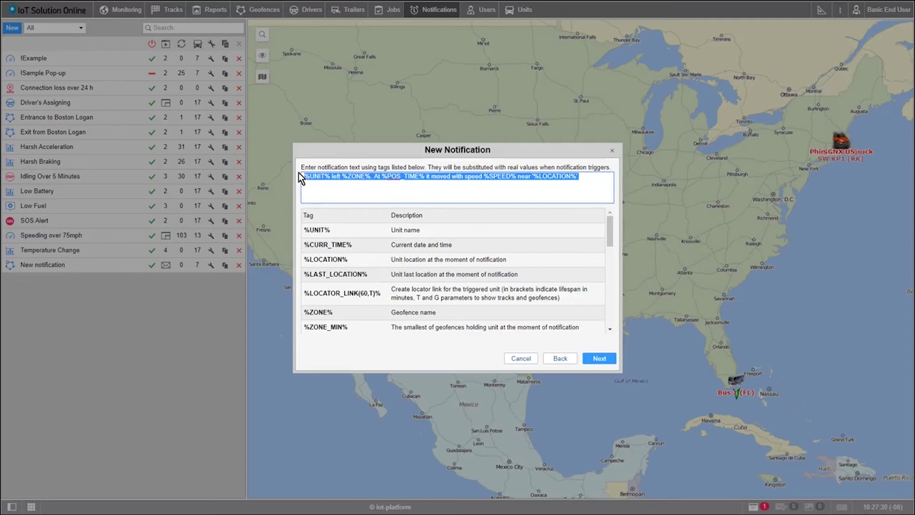
key(Delete)
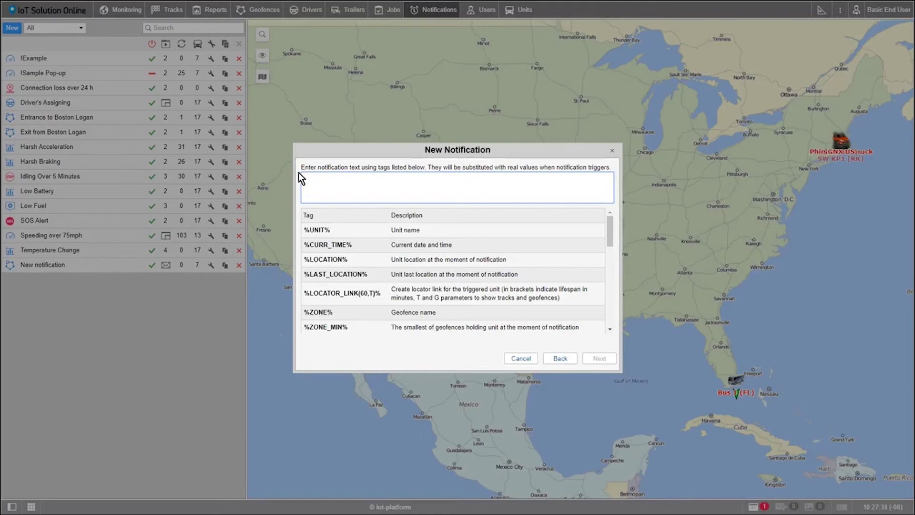
text(Time:)
scroll(347, 275, down, 3)
scroll(347, 276, down, 3)
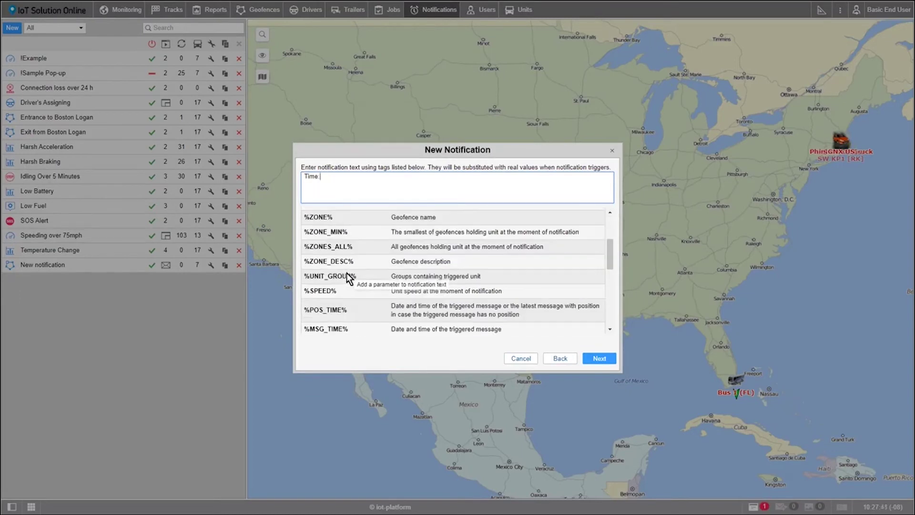
scroll(347, 276, down, 3)
scroll(347, 275, down, 3)
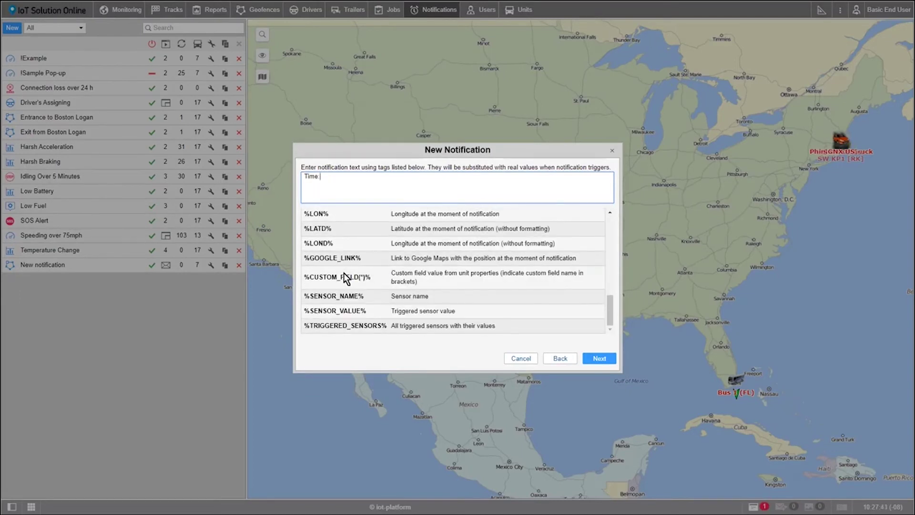
scroll(345, 276, up, 3)
scroll(348, 272, up, 3)
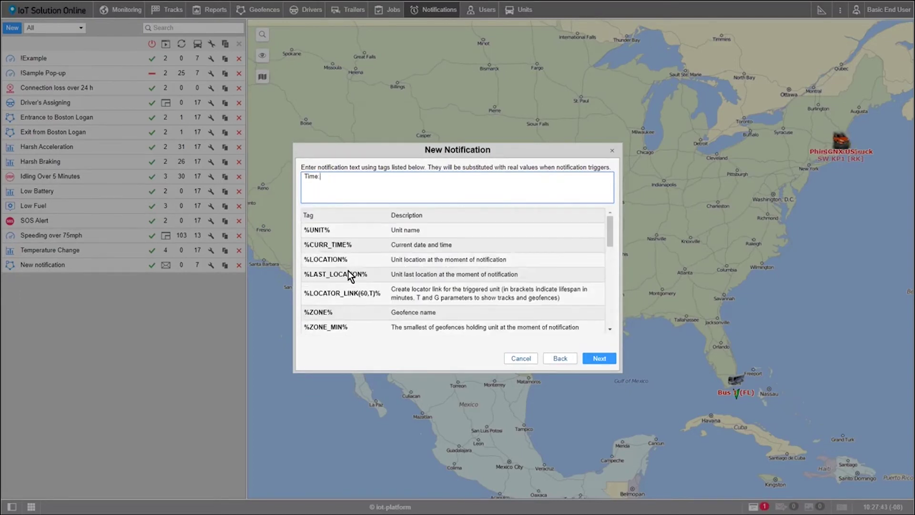
- Write separate lines: Time: %CURR_TIME%, Unit: %UNIT%, Geofence: %ZONE%
click(342, 246)
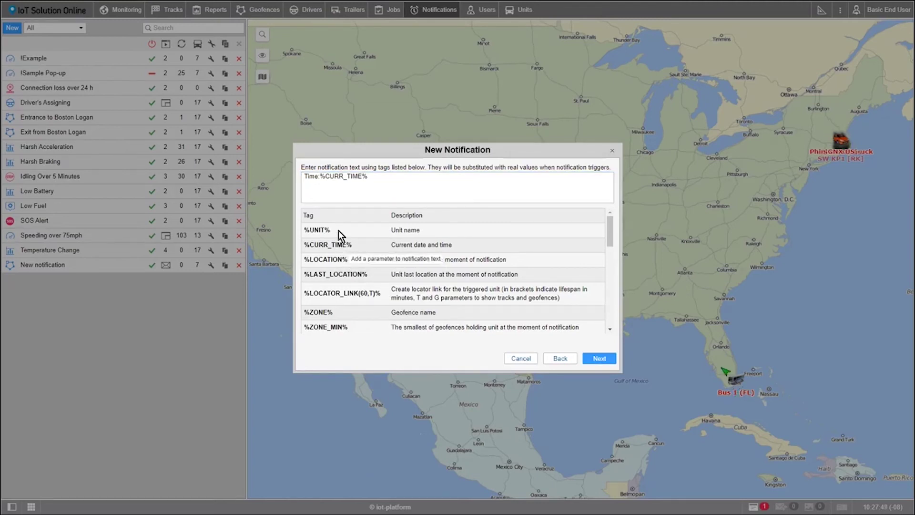
click(378, 179)
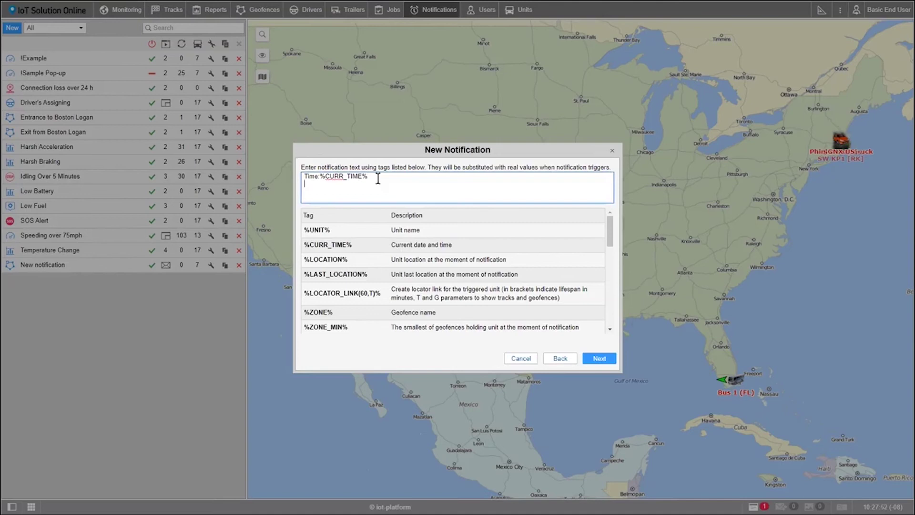
key(Return)
text(Unit)
text(:)
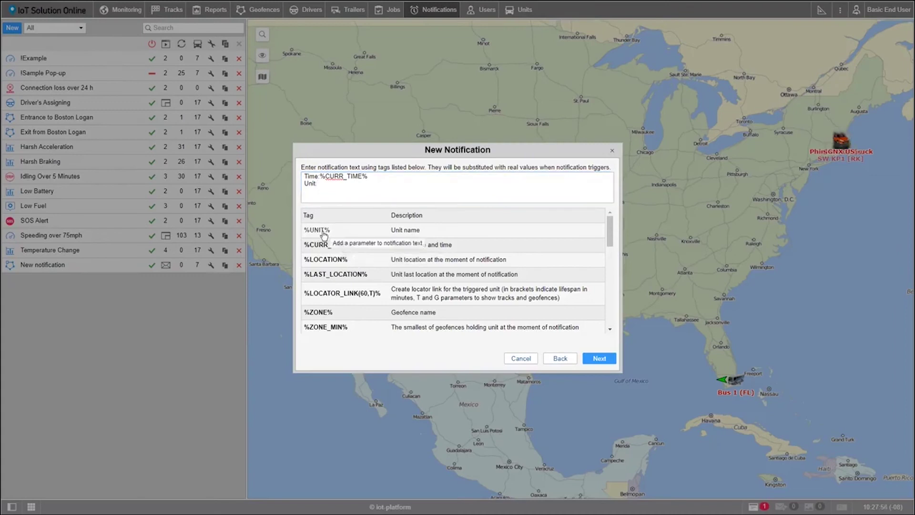
click(317, 230)
click(352, 187)
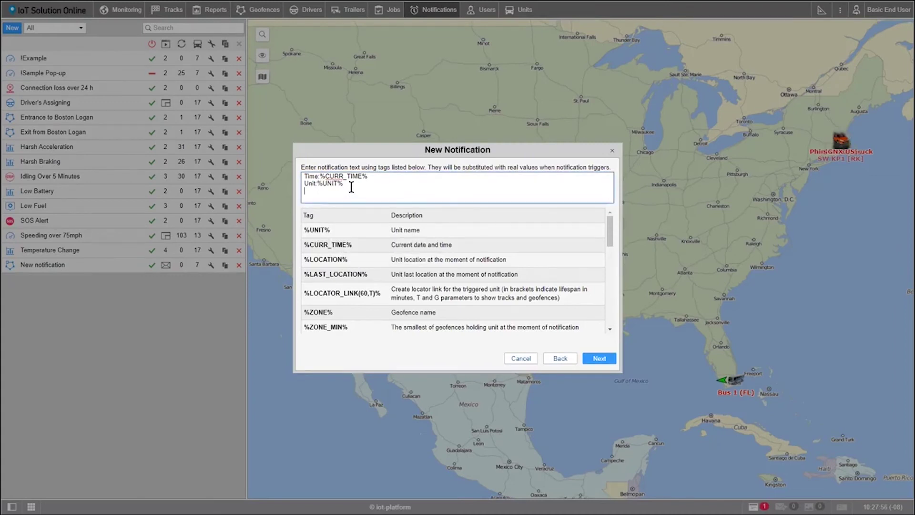
key(Return)
text(Geofence)
text(:)
click(319, 312)
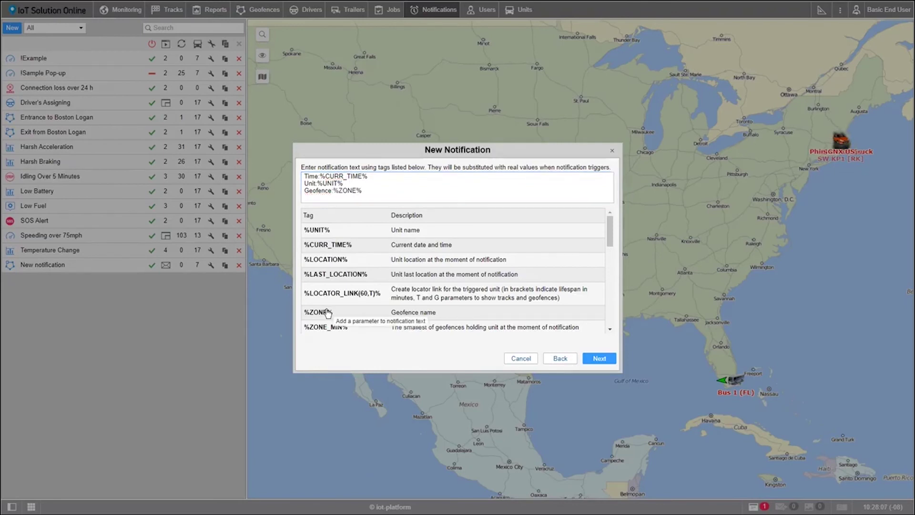
click(371, 190)
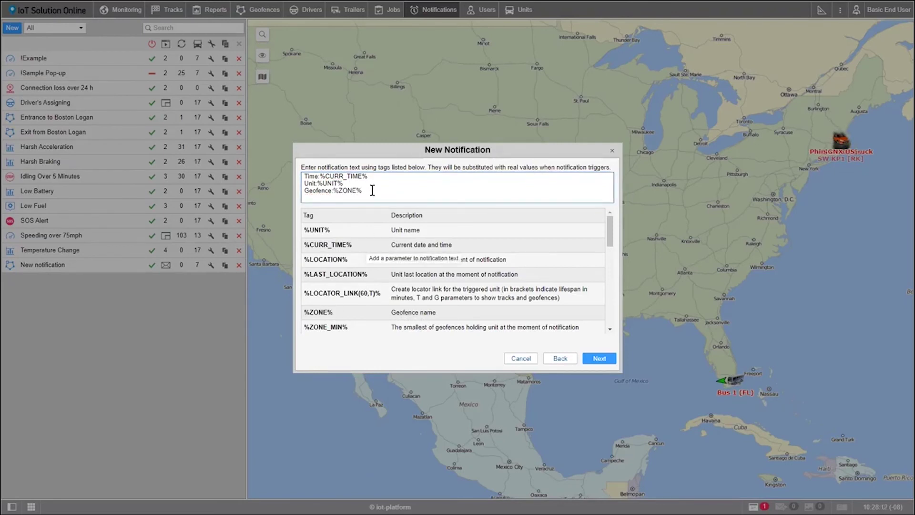
- Name the notification 'Leaving Boston Area' and save it, enabled
click(600, 357)
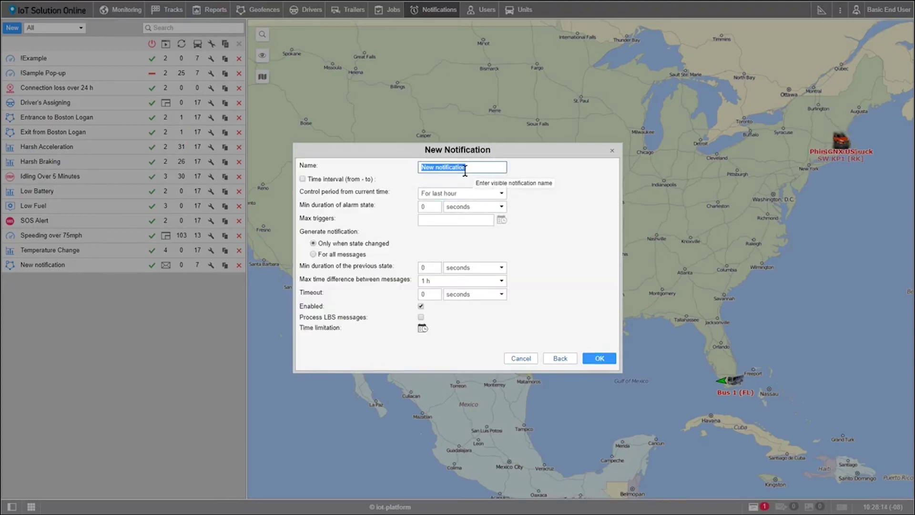
text(Leaving Bos)
text(ton Area)
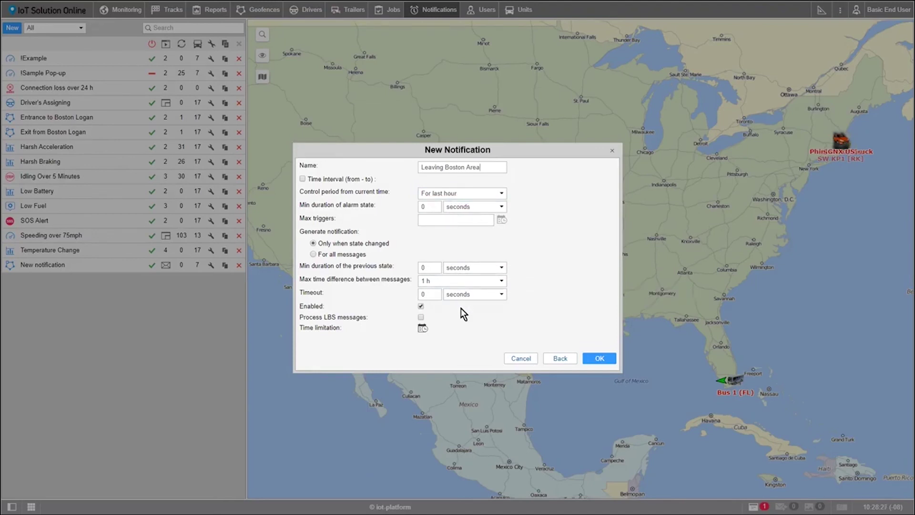
click(599, 359)
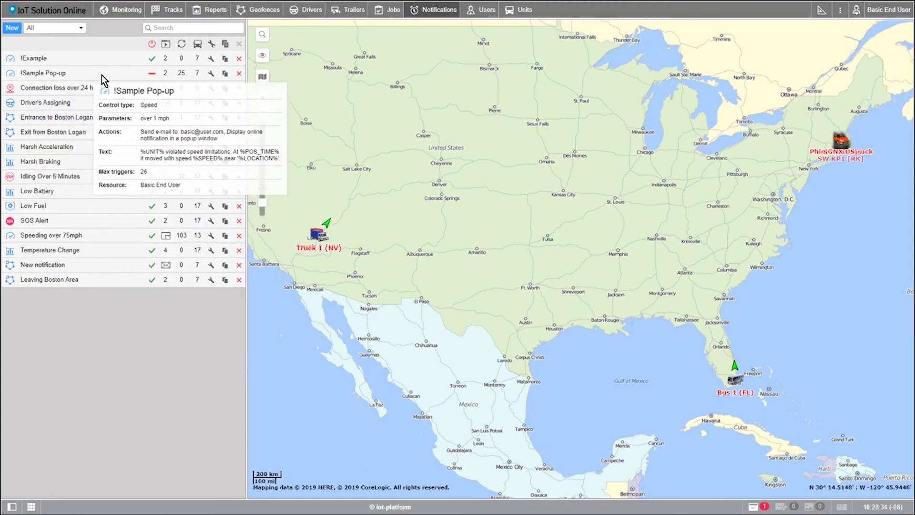
- Enable !Sample Pop-up and expand the Truck 2 (NV) popup alert details
click(153, 74)
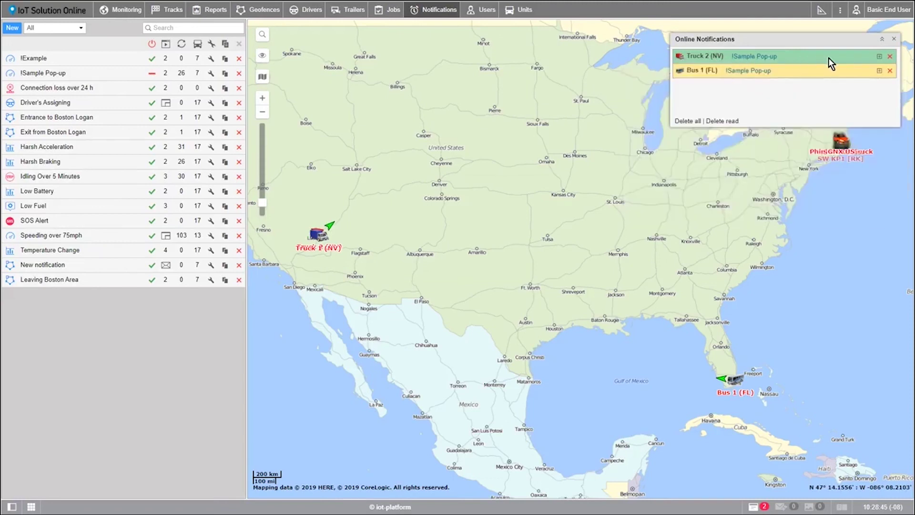
click(879, 58)
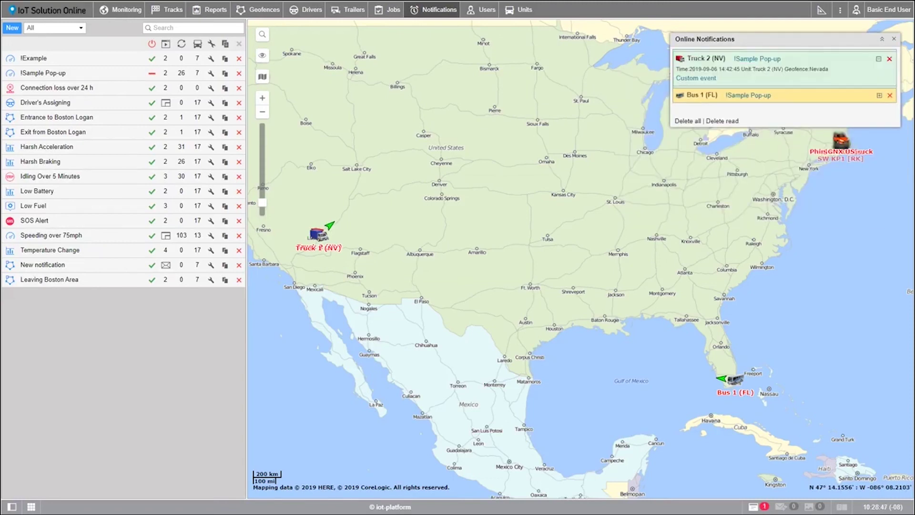